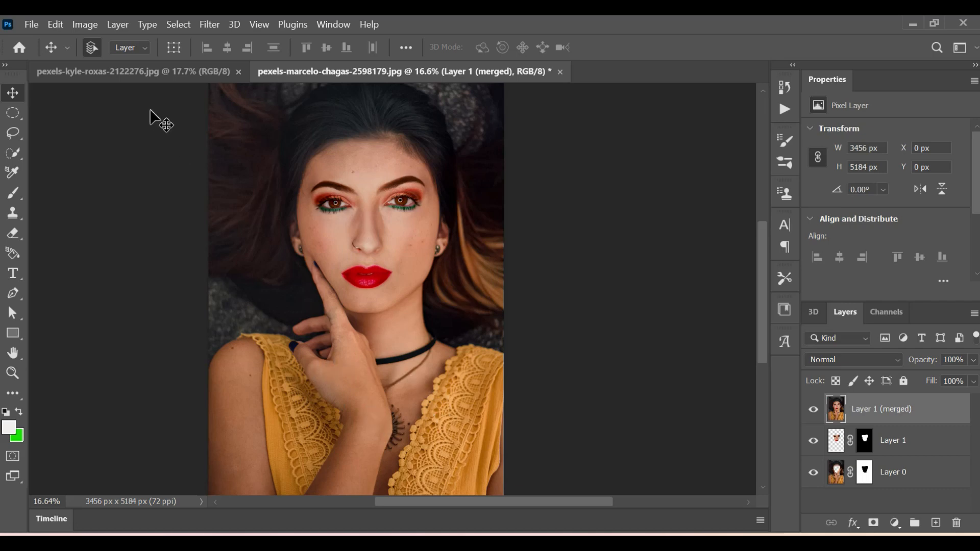
Close both open portrait documents without saving the changes to the finished face swap.
{"action": "left_click", "coordinate": [142, 76]}
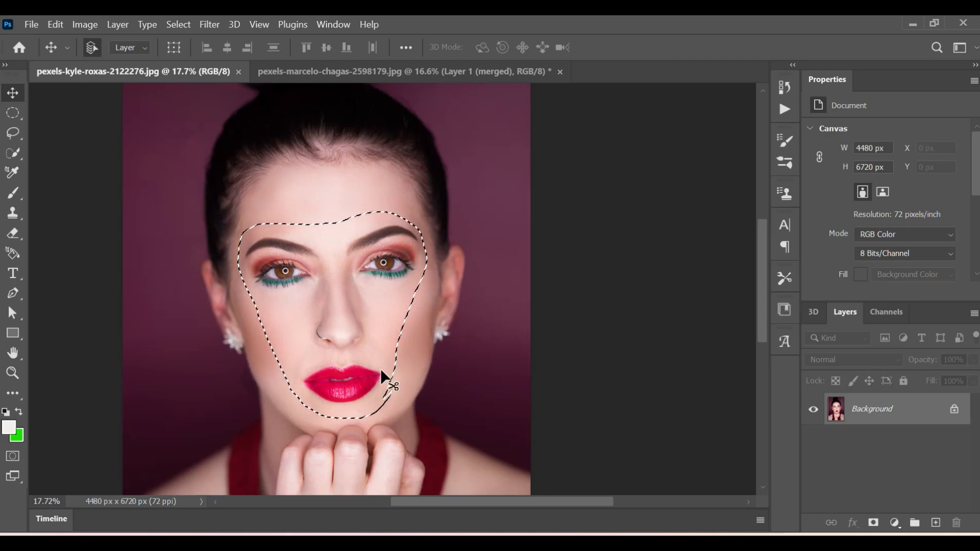
{"action": "left_click", "coordinate": [352, 72]}
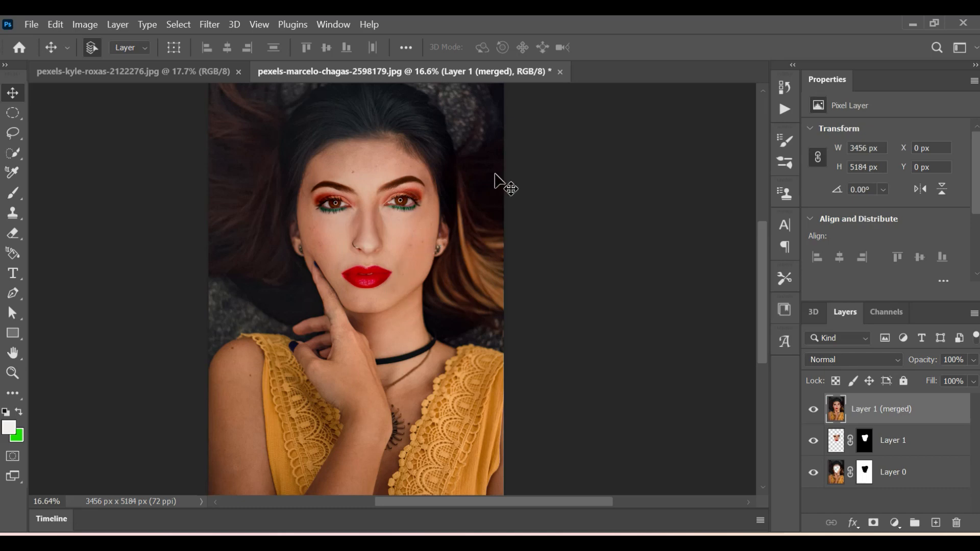
{"action": "left_click", "coordinate": [560, 73]}
{"action": "left_click", "coordinate": [544, 243]}
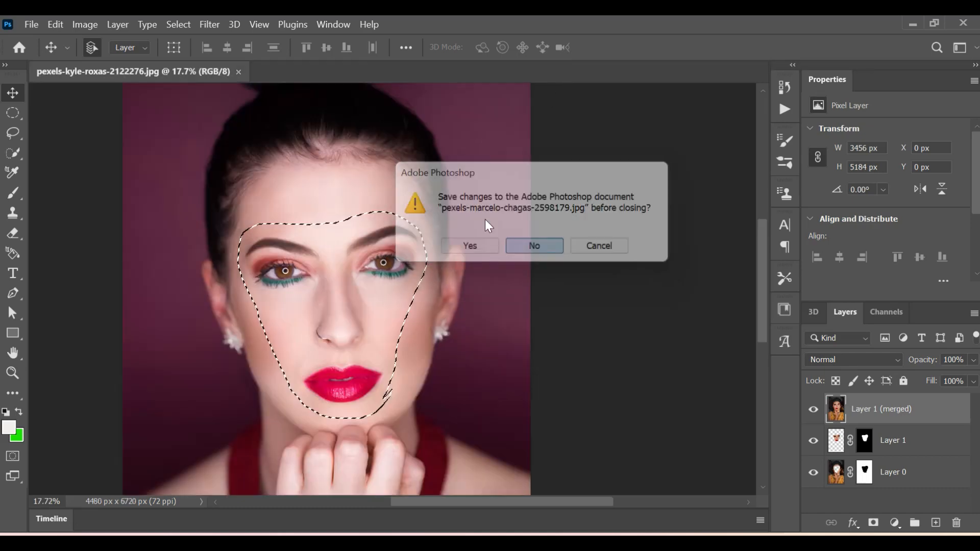
{"action": "left_click", "coordinate": [237, 72]}
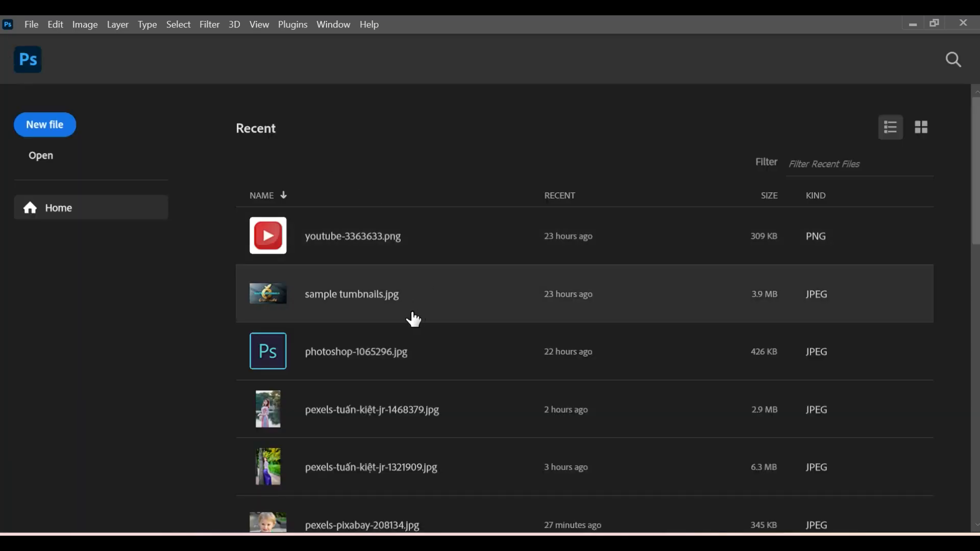
Open the two Pexels portraits numbered 2122276 and 2598179 together from New Volume (D:).
{"action": "left_click", "coordinate": [38, 162]}
{"action": "left_click_drag", "start_coordinate": [421, 333], "coordinate": [513, 235]}
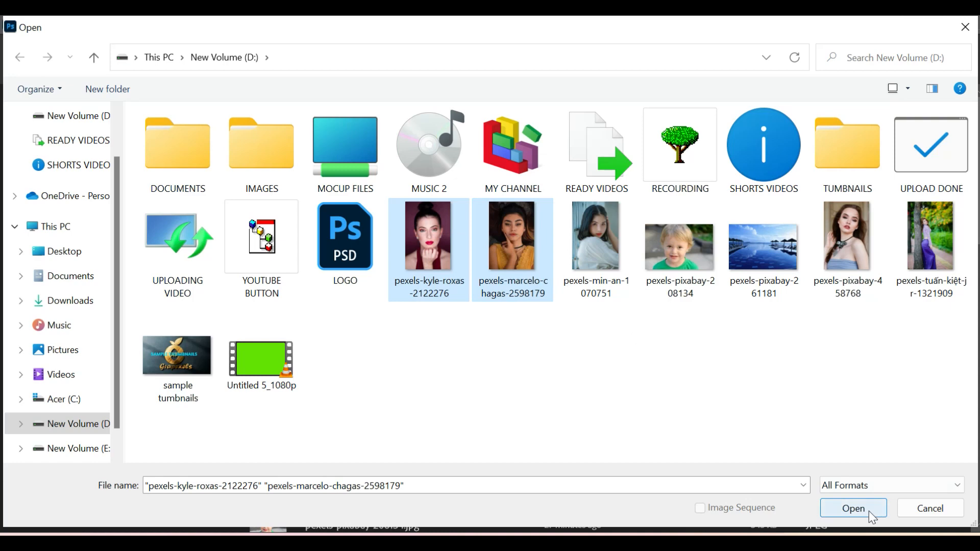
{"action": "left_click", "coordinate": [870, 513]}
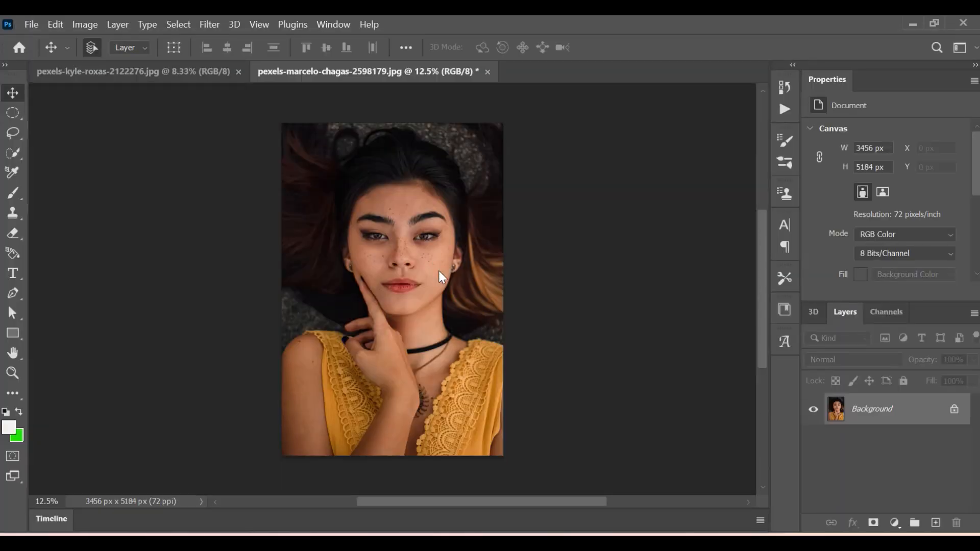
{"action": "scroll", "coordinate": [437, 268], "scroll_direction": "up", "scroll_amount": 2}
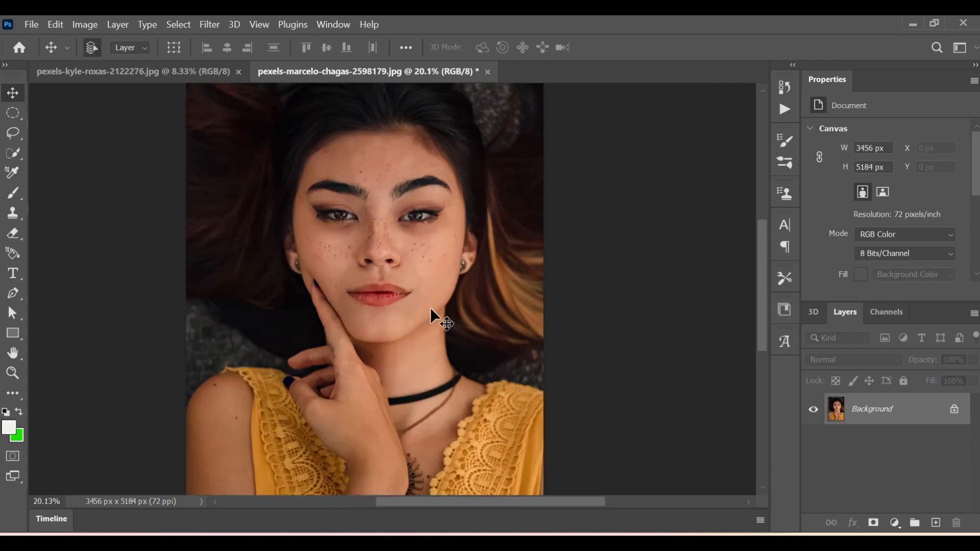
Lasso the brows, eyes, nose and lips in the red-lipped portrait and move that selection onto the yellow-top portrait.
{"action": "left_click", "coordinate": [172, 78]}
{"action": "scroll", "coordinate": [444, 320], "scroll_direction": "up", "scroll_amount": 2}
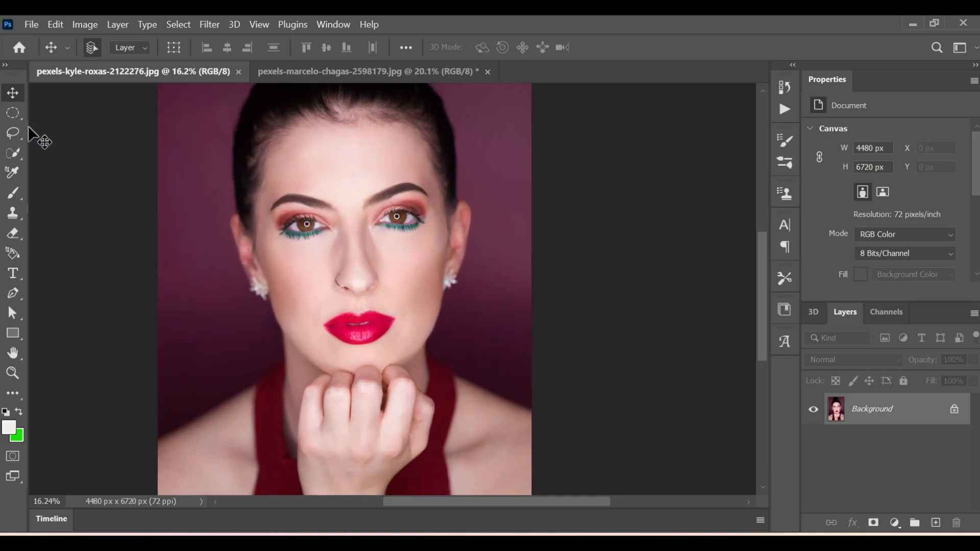
{"action": "left_click_drag", "start_coordinate": [15, 134], "coordinate": [66, 131]}
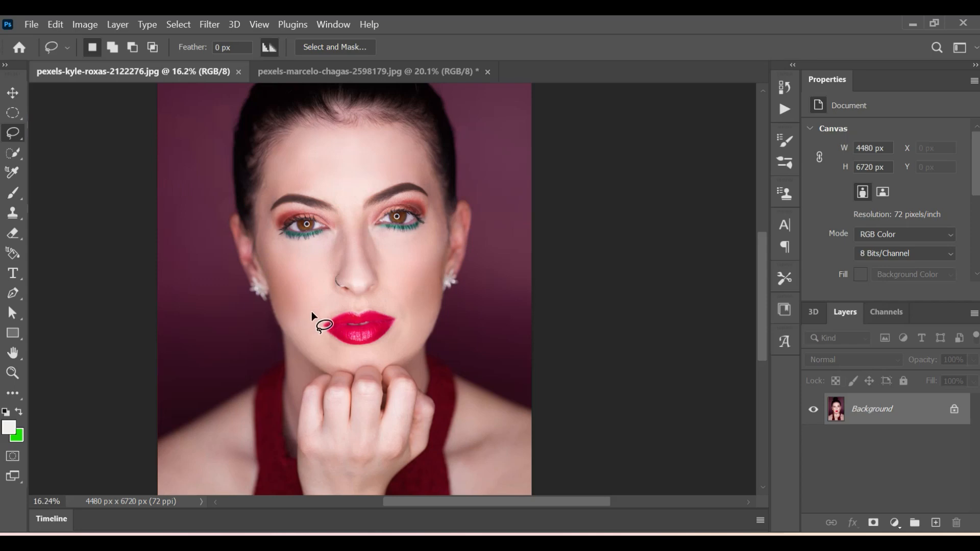
{"action": "left_click_drag", "start_coordinate": [312, 312], "coordinate": [271, 251]}
{"action": "left_click_drag", "start_coordinate": [368, 188], "coordinate": [403, 176]}
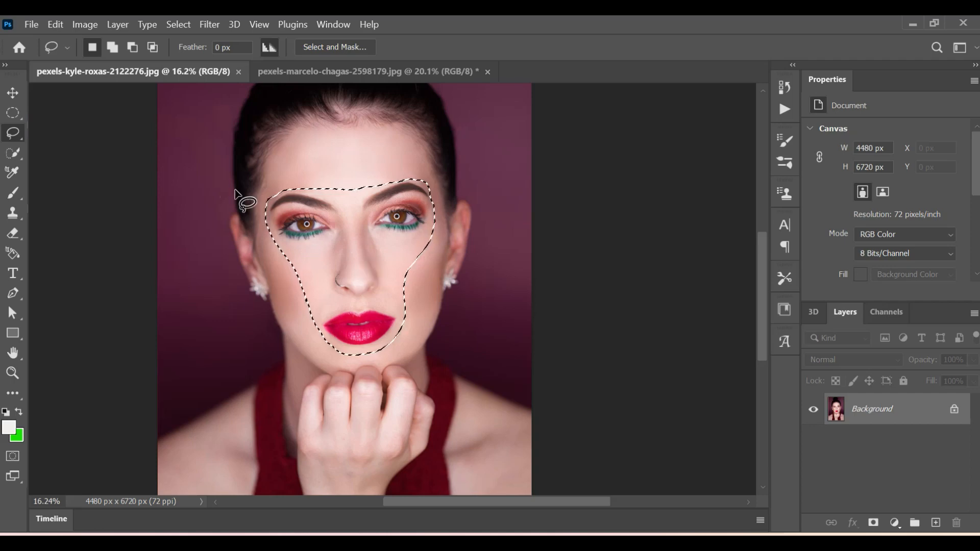
{"action": "left_click", "coordinate": [12, 92]}
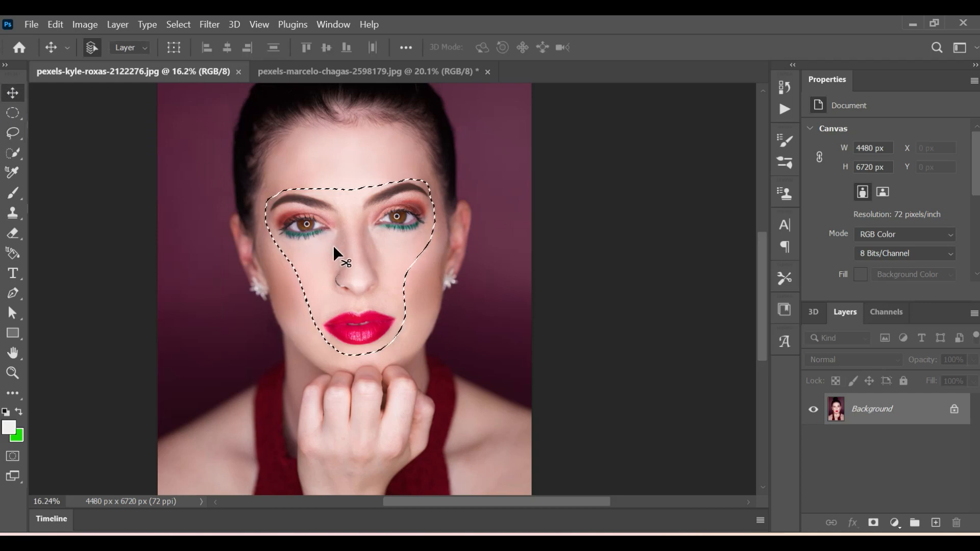
{"action": "mouse_move", "coordinate": [338, 250]}
{"action": "left_mouse_down"}
{"action": "mouse_move", "coordinate": [366, 263]}
{"action": "mouse_move", "coordinate": [304, 218]}
{"action": "mouse_move", "coordinate": [299, 117]}
{"action": "mouse_move", "coordinate": [319, 65]}
{"action": "mouse_move", "coordinate": [336, 253]}
{"action": "mouse_move", "coordinate": [381, 236]}
{"action": "left_mouse_up"}
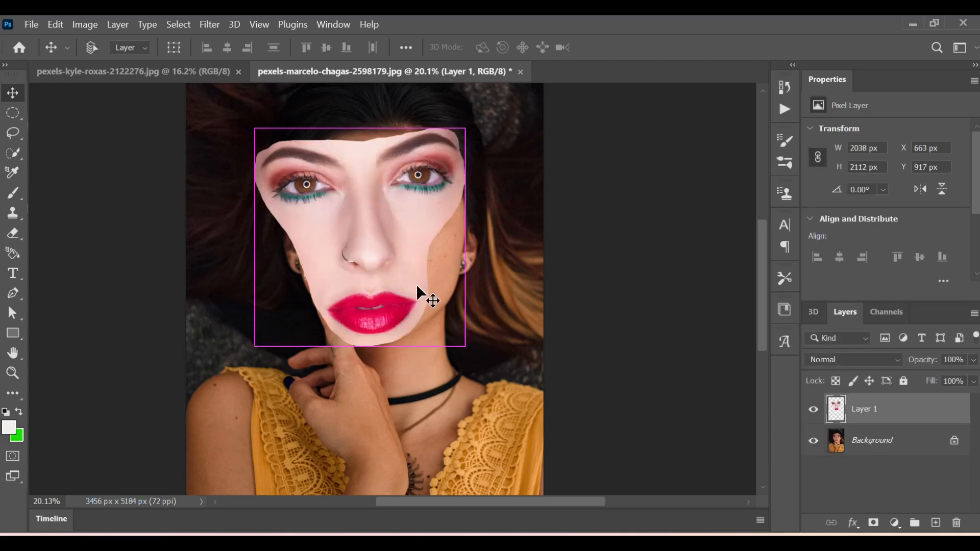
Transform the pasted face to about 69.55% scale and 6.20° rotation, aligning its eyes and lips with the face beneath.
{"action": "key", "text": "ctrl+t"}
{"action": "left_click_drag", "start_coordinate": [466, 130], "coordinate": [386, 212]}
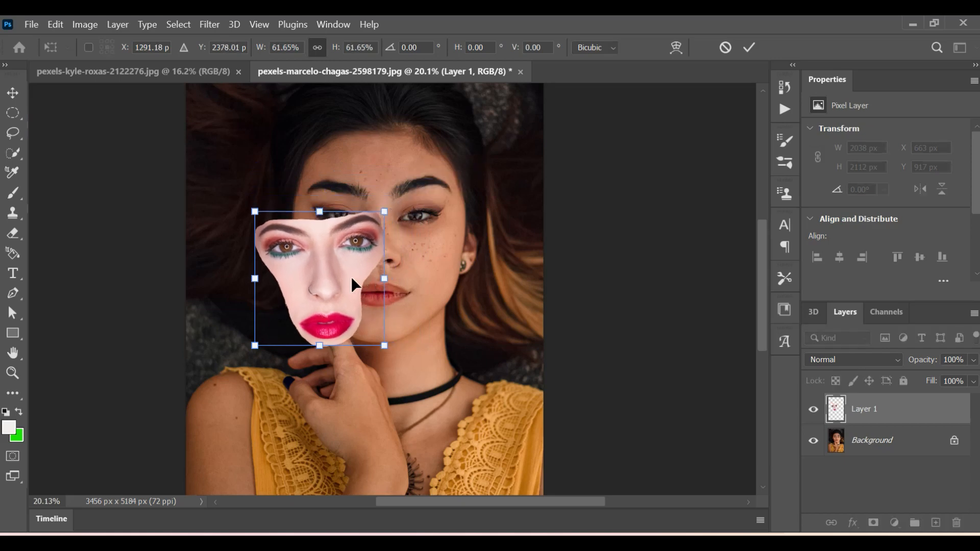
{"action": "left_click_drag", "start_coordinate": [323, 271], "coordinate": [367, 258]}
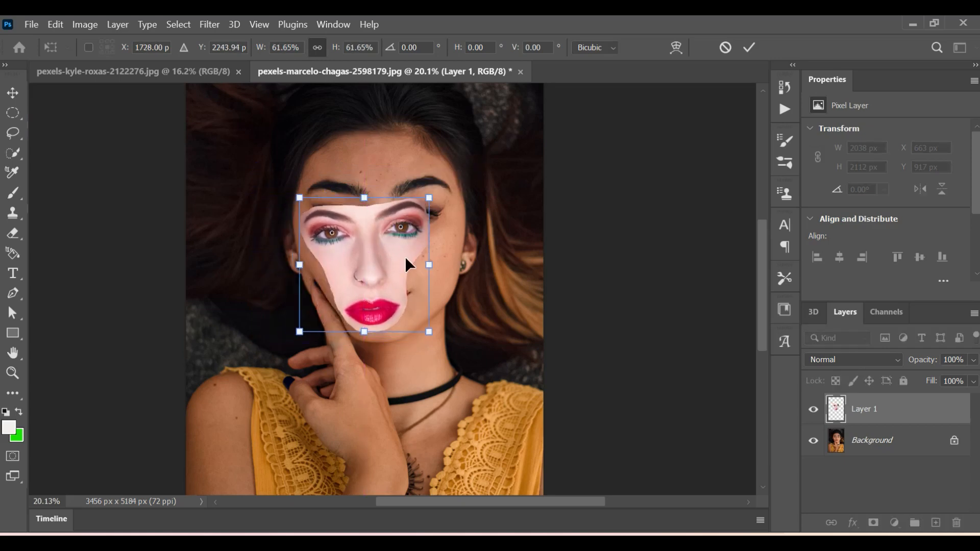
{"action": "left_click_drag", "start_coordinate": [443, 197], "coordinate": [452, 205]}
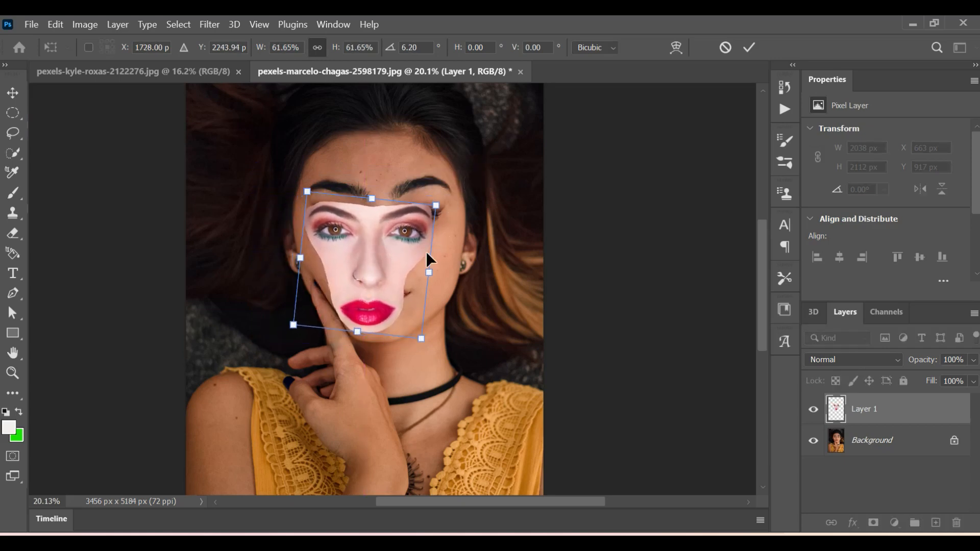
{"action": "left_click_drag", "start_coordinate": [364, 252], "coordinate": [365, 359]}
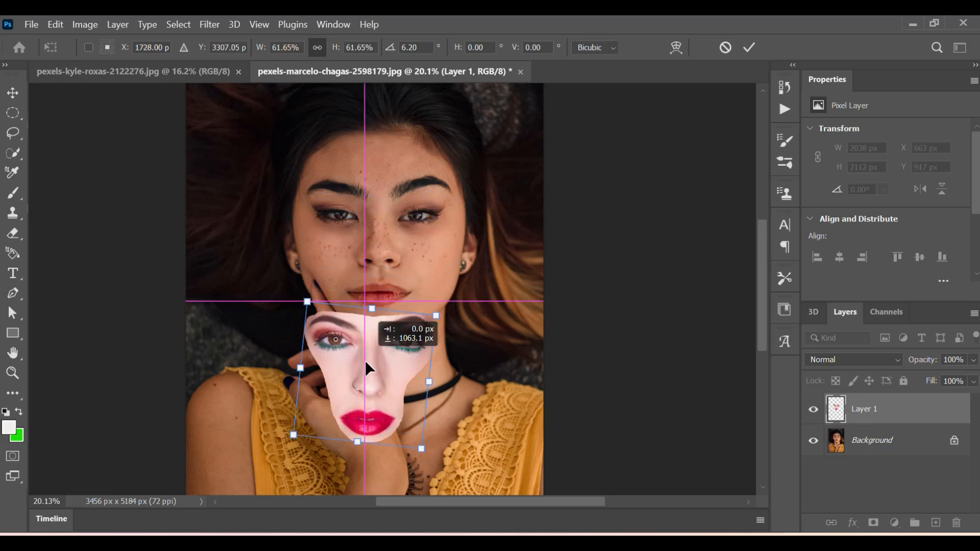
{"action": "left_click_drag", "start_coordinate": [366, 360], "coordinate": [365, 361]}
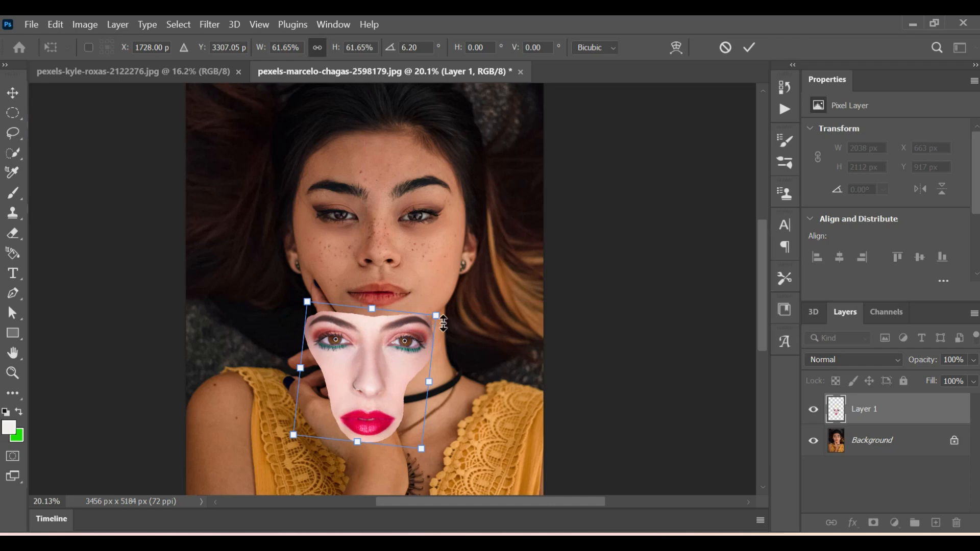
{"action": "left_click_drag", "start_coordinate": [371, 362], "coordinate": [379, 228]}
{"action": "left_click_drag", "start_coordinate": [431, 322], "coordinate": [446, 340]}
{"action": "left_click_drag", "start_coordinate": [393, 265], "coordinate": [388, 258]}
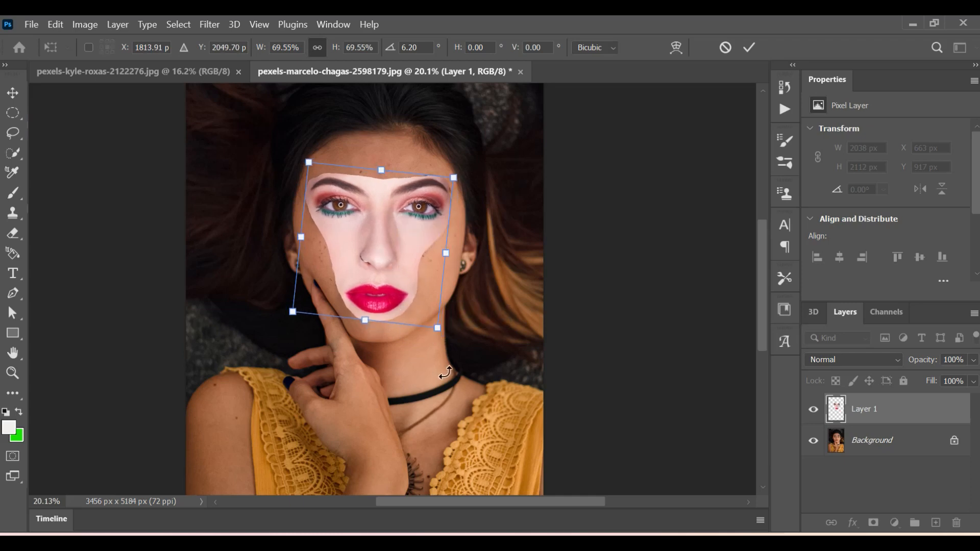
{"action": "left_click", "coordinate": [749, 47]}
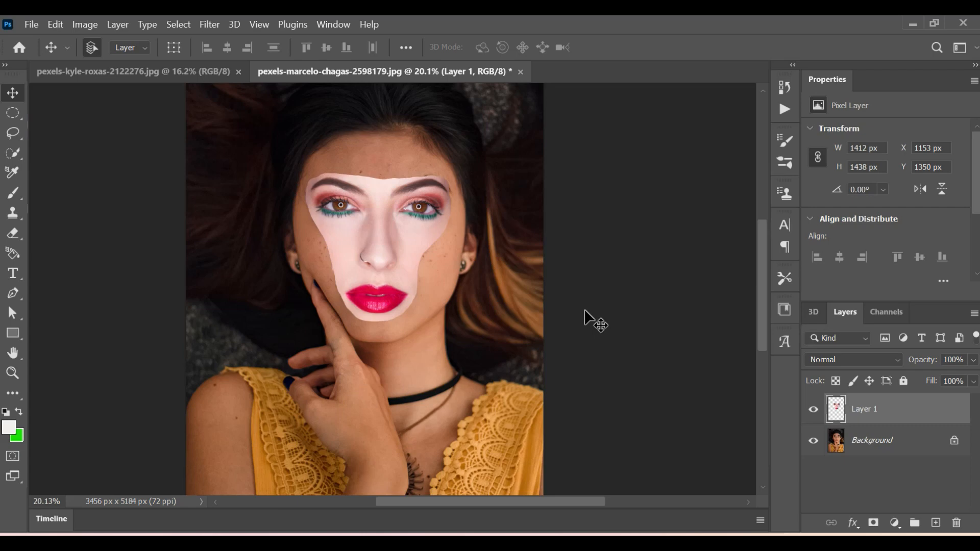
Rotate the pasted face by about -3.40° to match the tilt of the head.
{"action": "key", "text": "ctrl+t"}
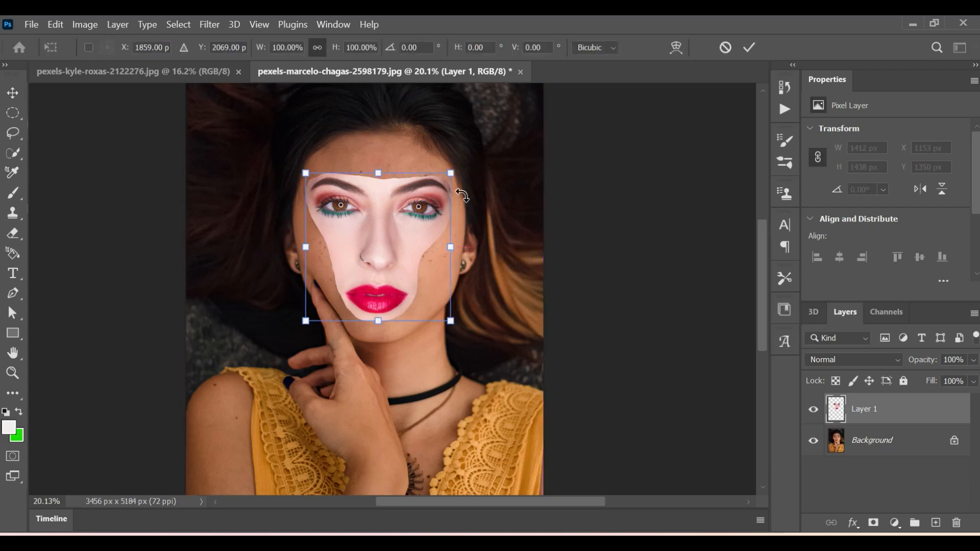
{"action": "left_click_drag", "start_coordinate": [465, 176], "coordinate": [469, 164]}
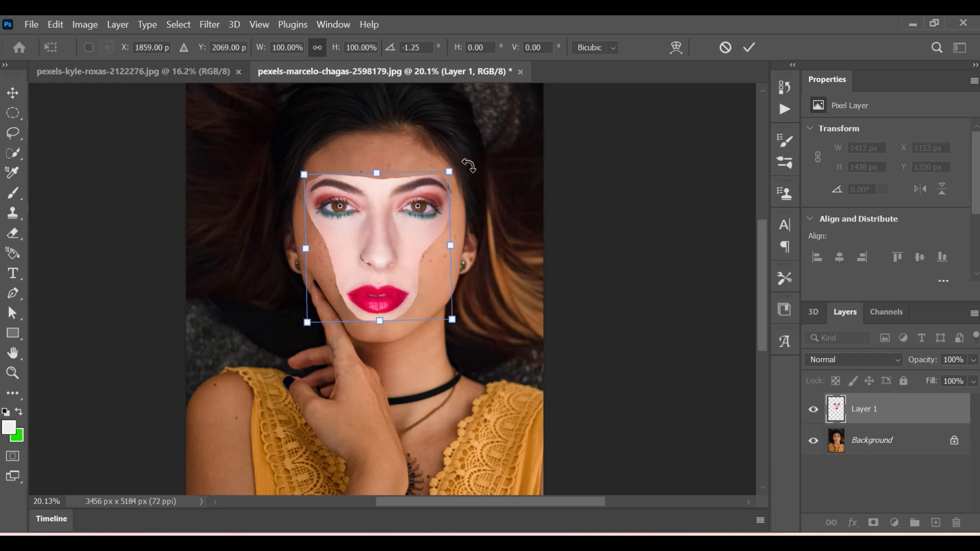
{"action": "left_click_drag", "start_coordinate": [473, 165], "coordinate": [463, 167]}
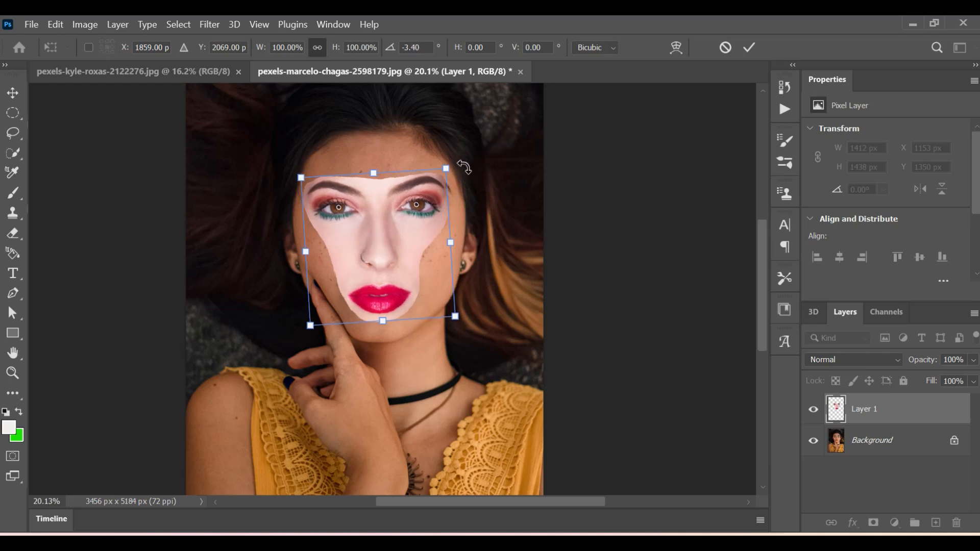
{"action": "left_click", "coordinate": [749, 47]}
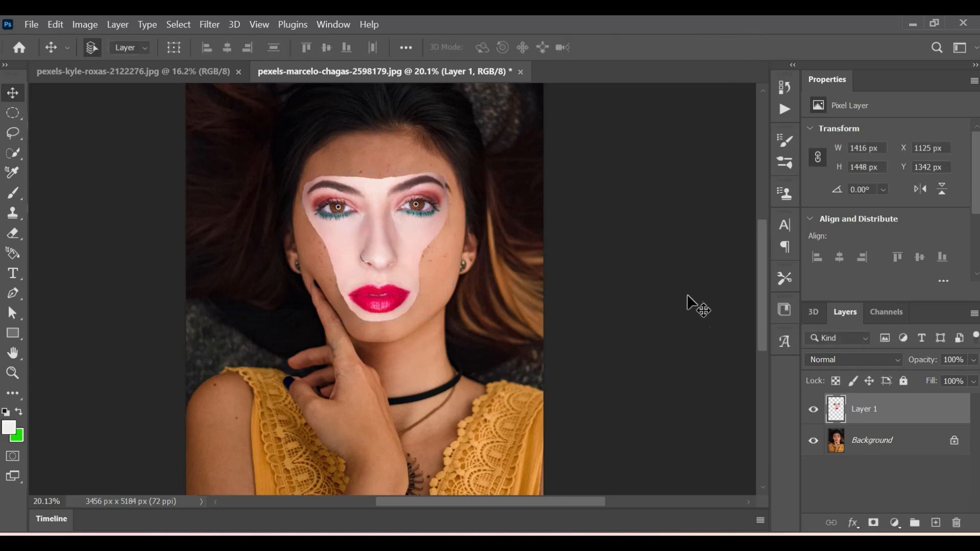
Load Layer 1's outline as a selection and contract it by 10 pixels, keeping the contracted selection active.
{"action": "left_click", "coordinate": [835, 408], "text": "ctrl"}
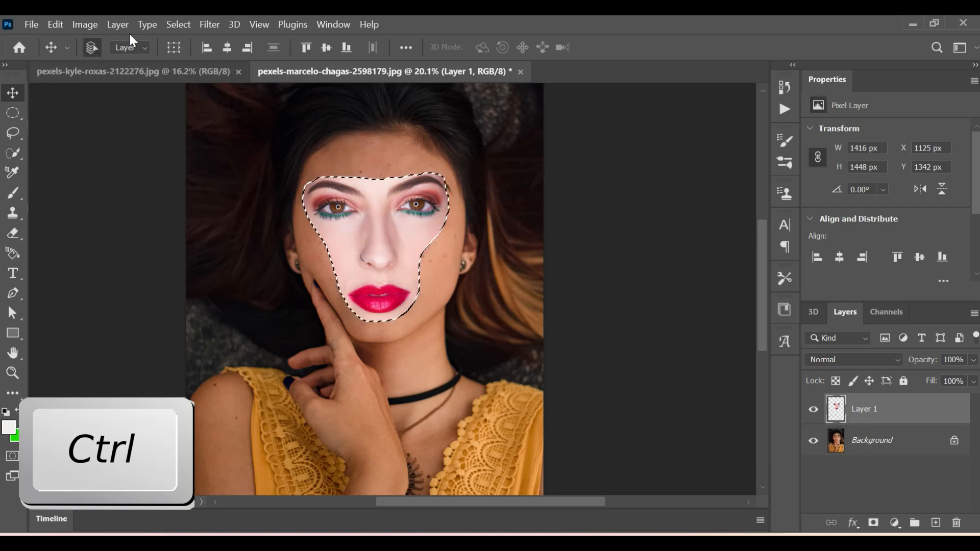
{"action": "left_click", "coordinate": [173, 25]}
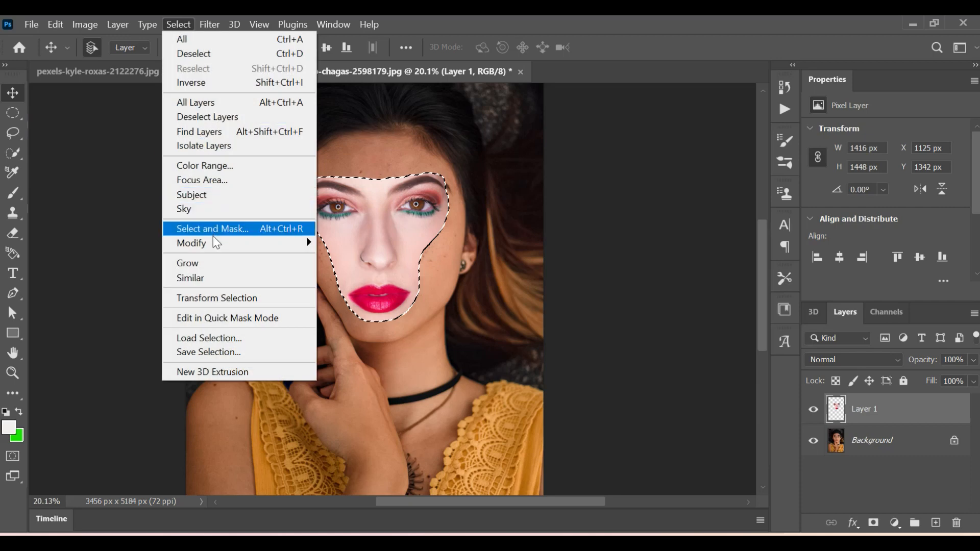
{"action": "mouse_move", "coordinate": [214, 244]}
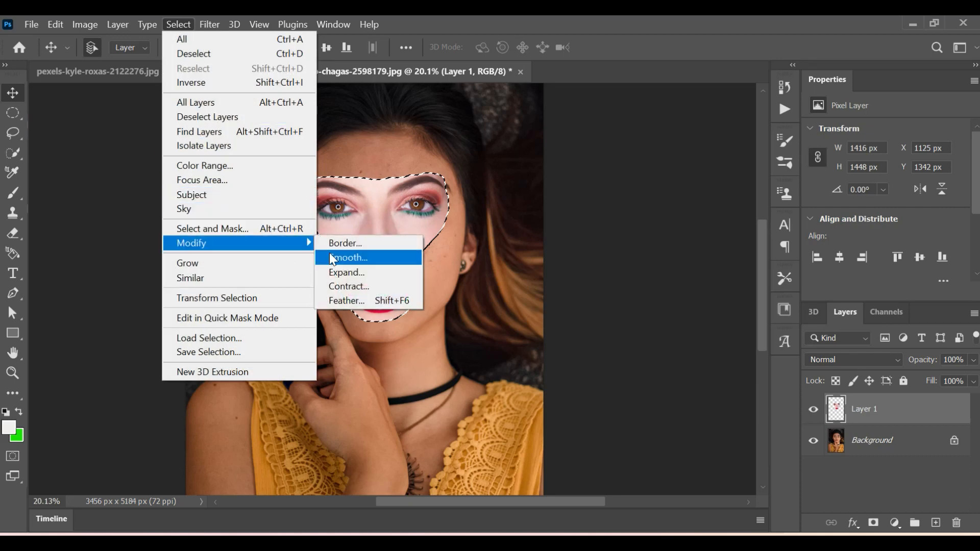
{"action": "left_click", "coordinate": [352, 286]}
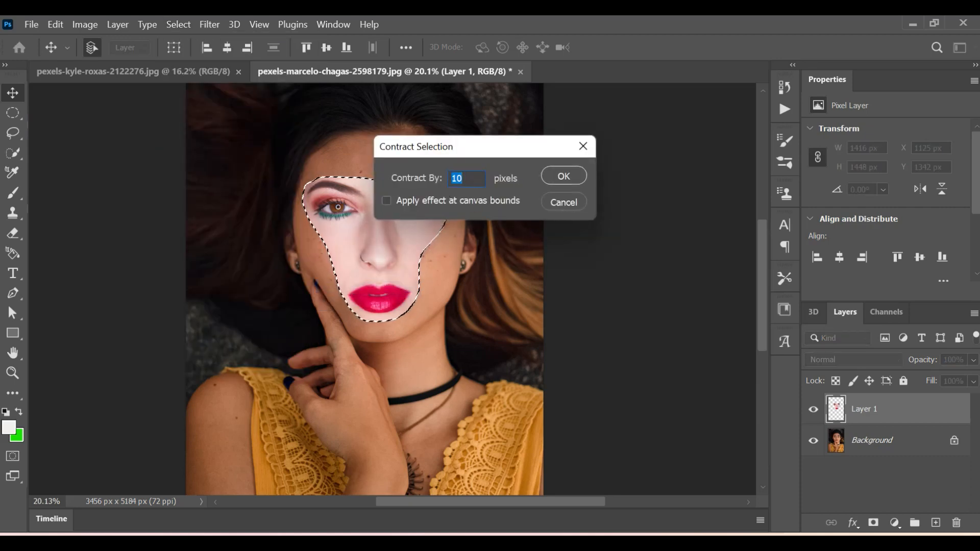
{"action": "left_click", "coordinate": [565, 176]}
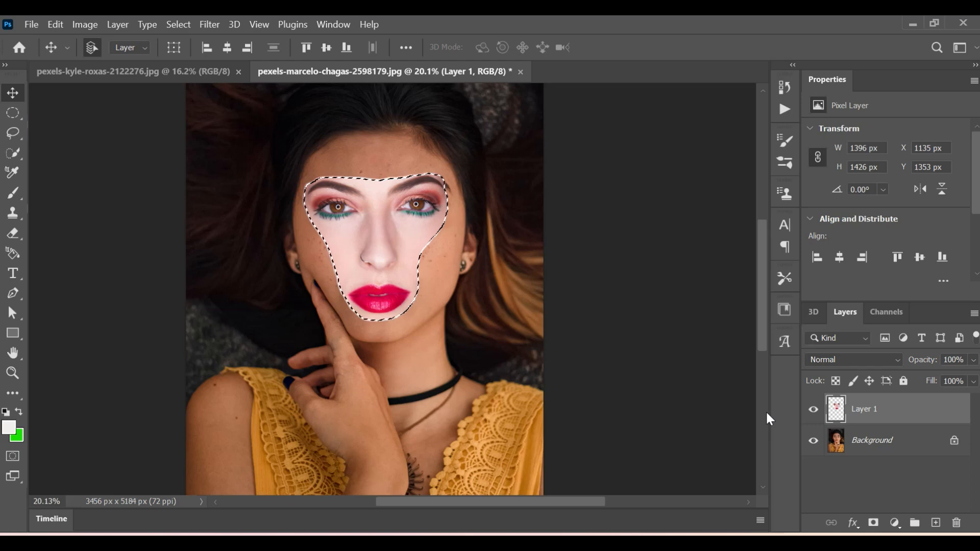
{"action": "key", "text": "ctrl+d"}
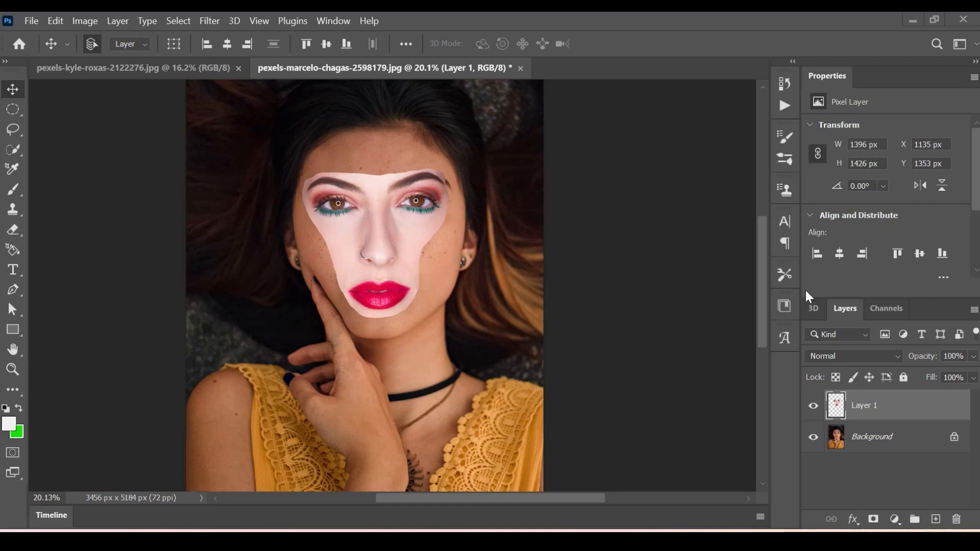
{"action": "key", "text": "ctrl+shift+d"}
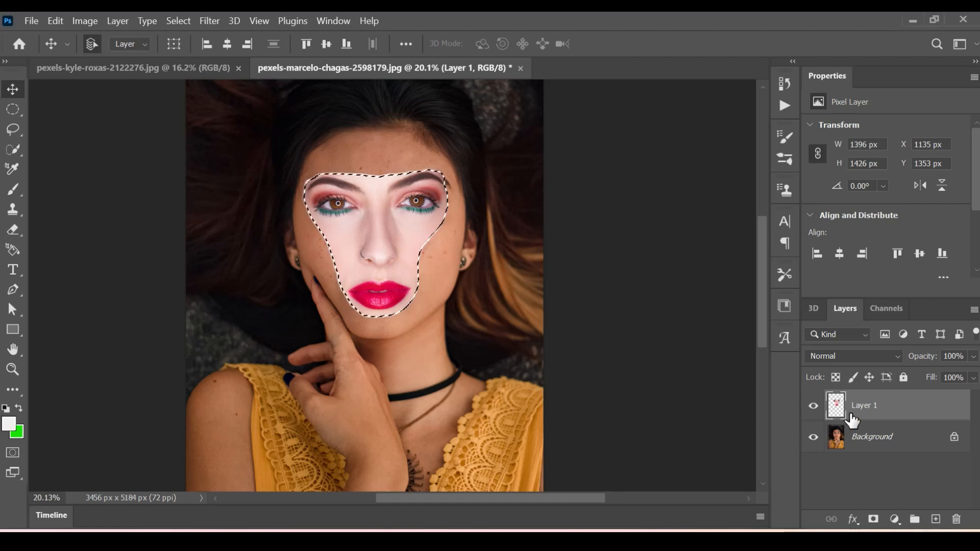
Hide Layer 1, unlock the background layer and delete the selected face area from it.
{"action": "left_click", "coordinate": [813, 407]}
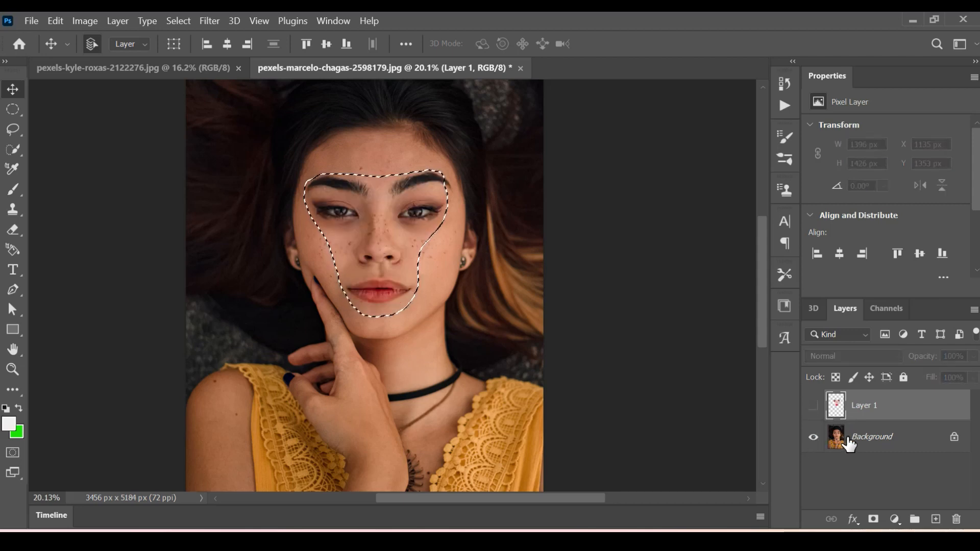
{"action": "left_click", "coordinate": [954, 438]}
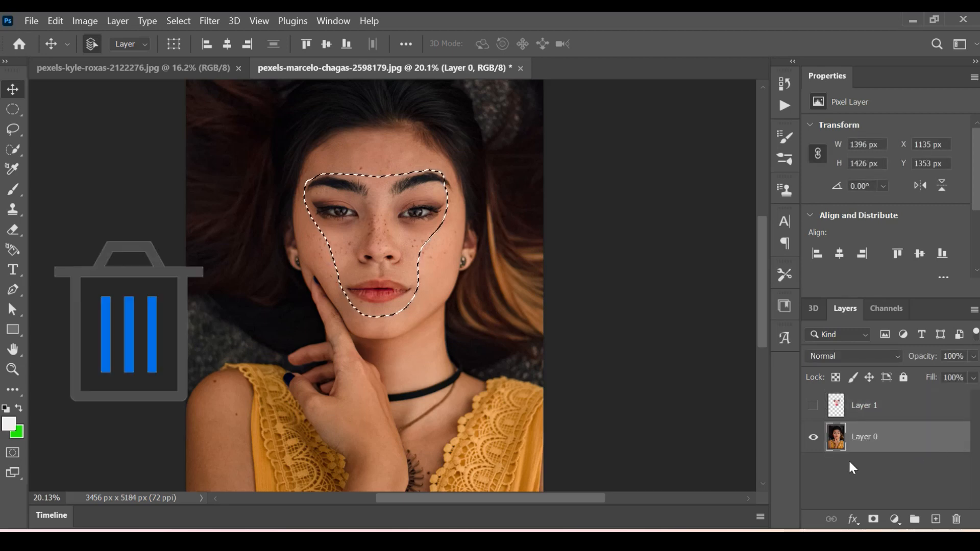
{"action": "key", "text": "Delete"}
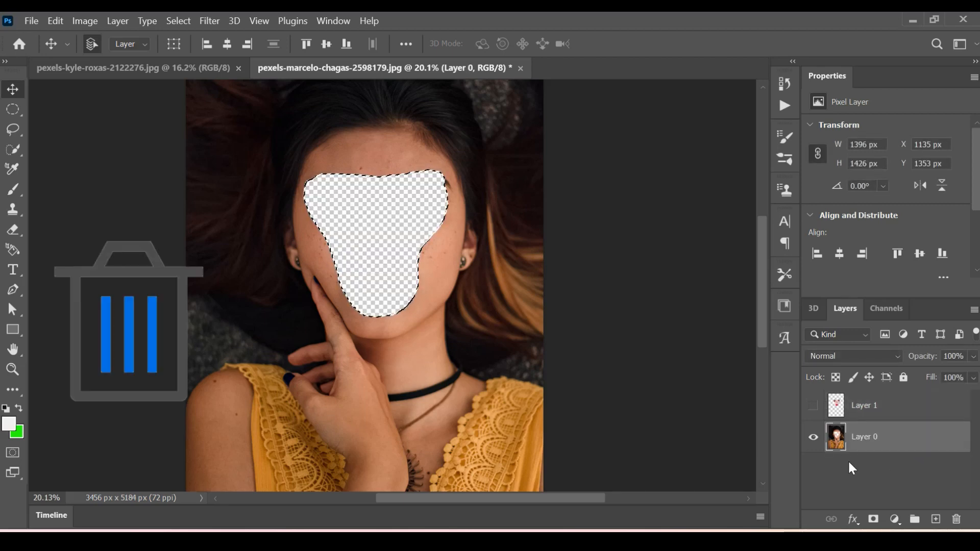
Show Layer 1 and auto-blend it with Layer 0 using Panorama, Seamless Tones and Colors, and Content Aware Fill Transparent Areas.
{"action": "left_click", "coordinate": [813, 411]}
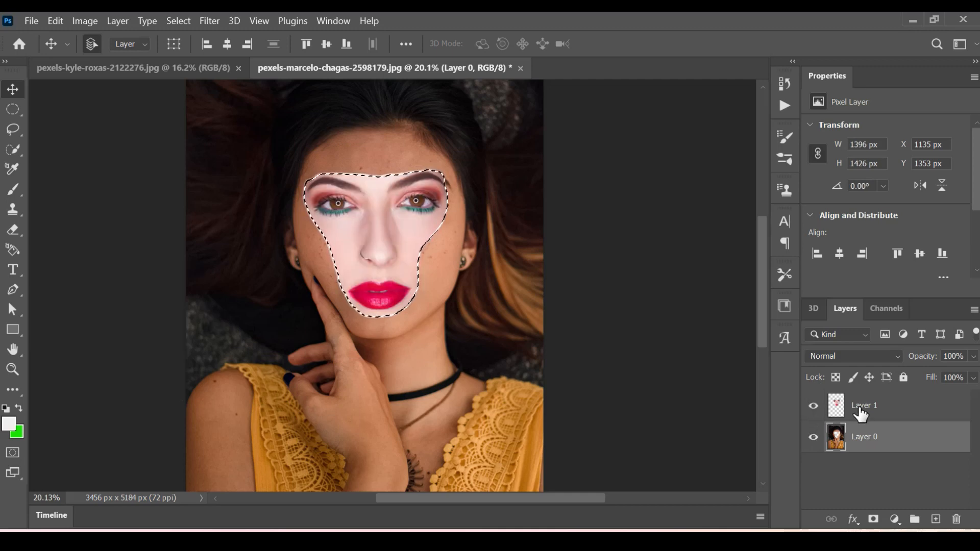
{"action": "left_click", "coordinate": [888, 413], "text": "shift"}
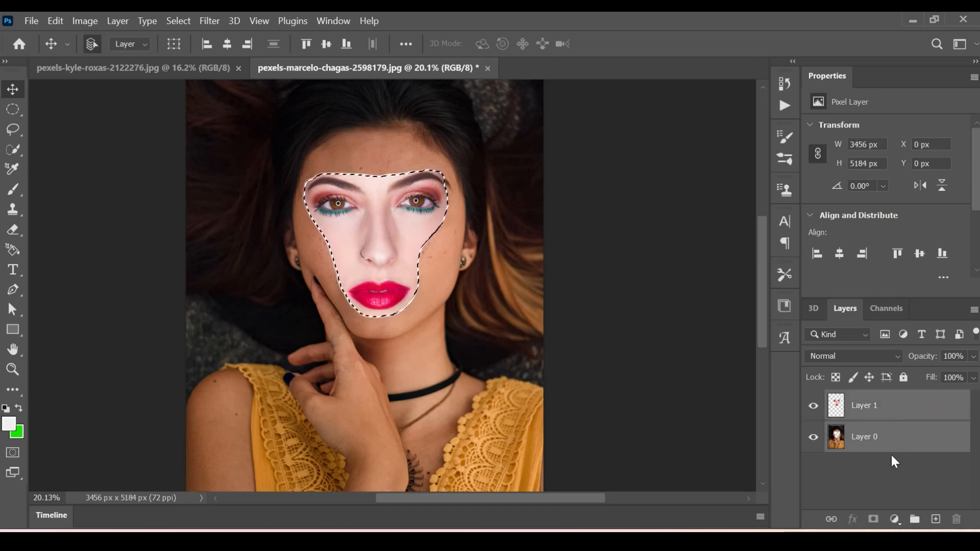
{"action": "left_click", "coordinate": [57, 25]}
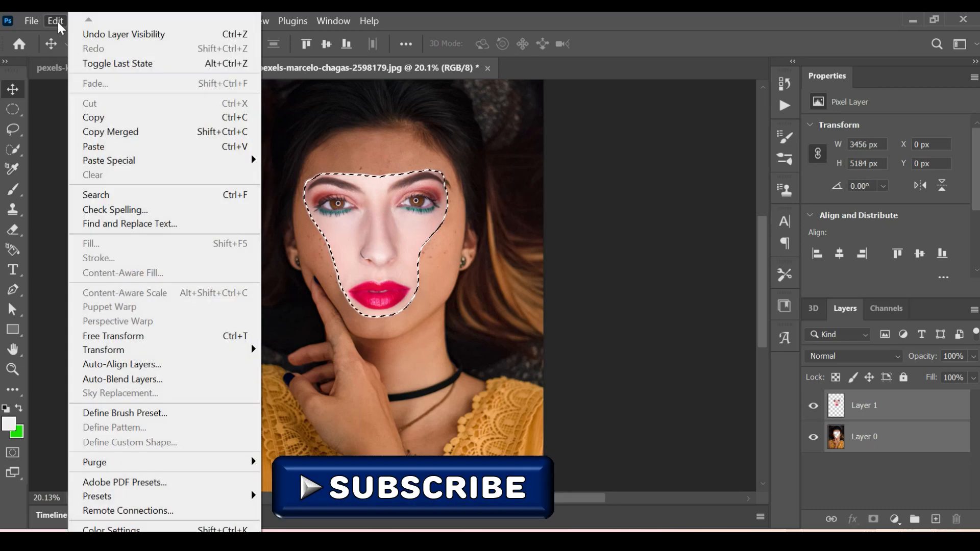
{"action": "left_click", "coordinate": [147, 380]}
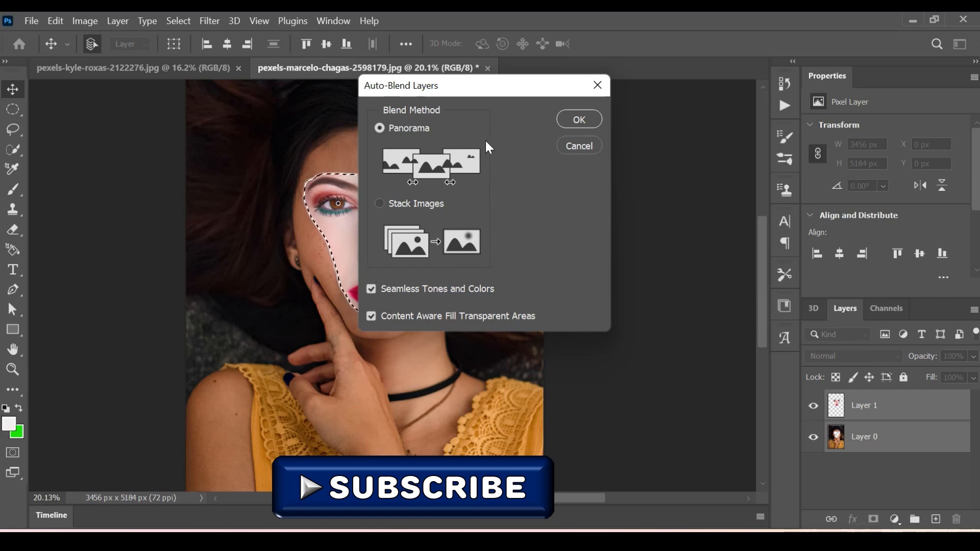
{"action": "left_click", "coordinate": [578, 119]}
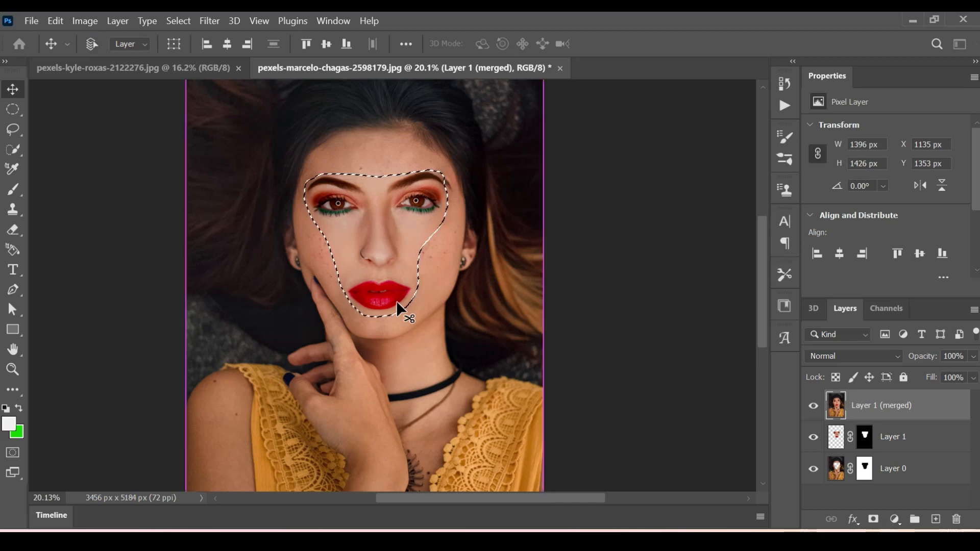
Clear the selection around the blended face and view the whole merged portrait.
{"action": "key", "text": "ctrl+d"}
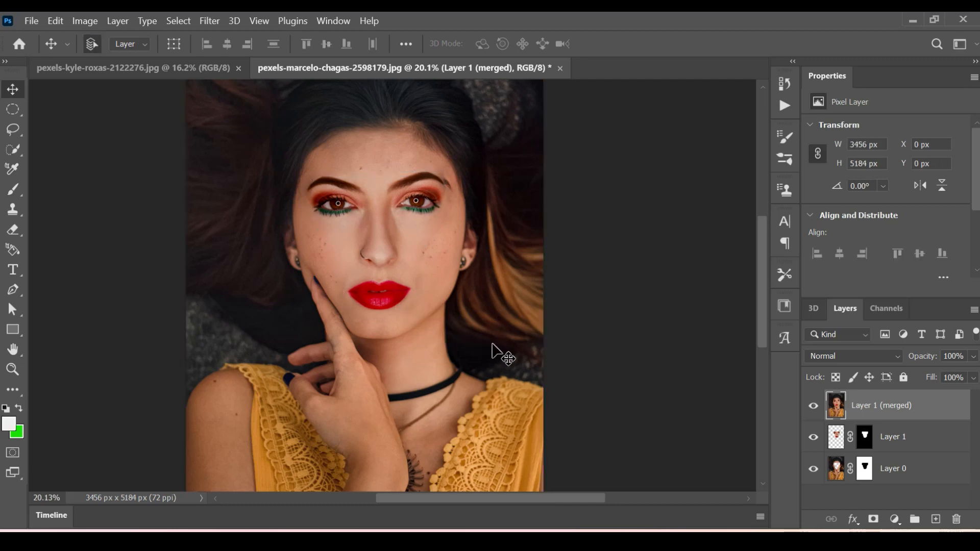
{"action": "scroll", "coordinate": [499, 353], "scroll_direction": "down", "scroll_amount": 2}
{"action": "scroll", "coordinate": [498, 352], "scroll_direction": "down", "scroll_amount": 2}
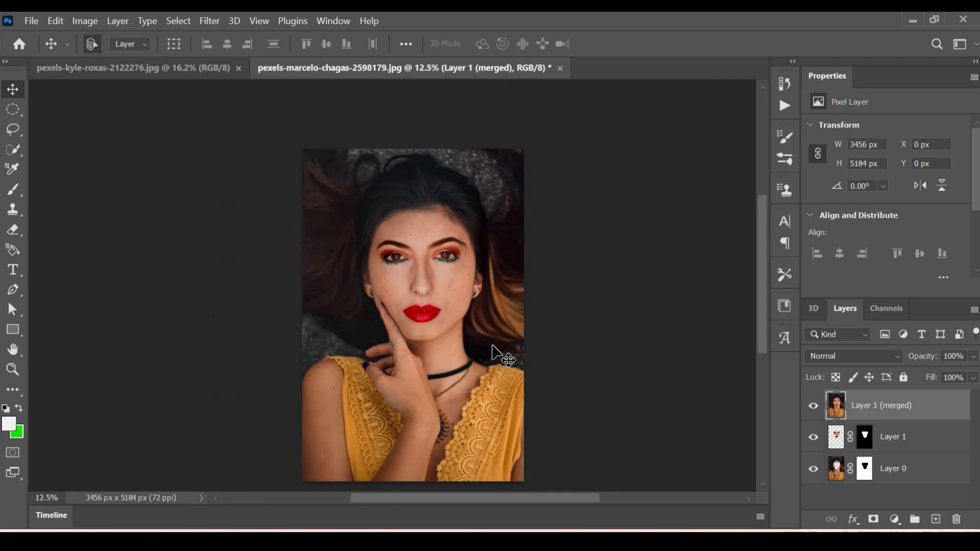
Compare the source portrait with the merged image, shifting the selected face slightly sideways within pexels-kyle-roxas-2122276.jpg.
{"action": "left_click", "coordinate": [153, 66]}
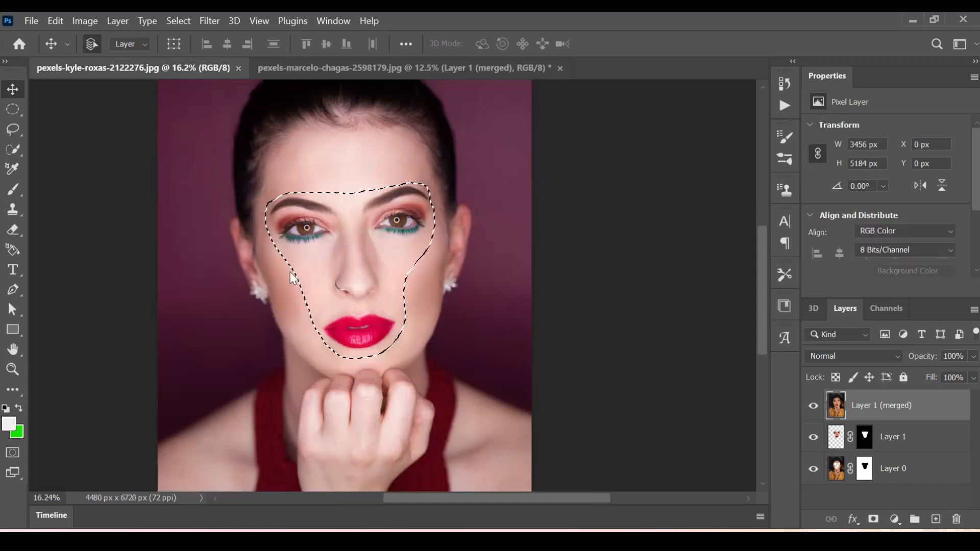
{"action": "mouse_move", "coordinate": [361, 279]}
{"action": "left_mouse_down"}
{"action": "mouse_move", "coordinate": [411, 263]}
{"action": "mouse_move", "coordinate": [364, 269]}
{"action": "mouse_move", "coordinate": [376, 280]}
{"action": "left_mouse_up"}
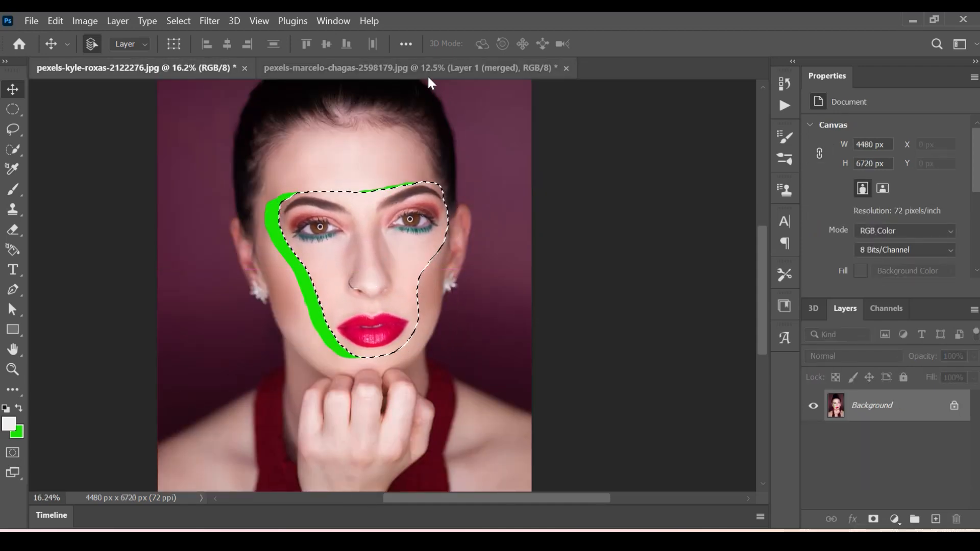
{"action": "left_click", "coordinate": [428, 69]}
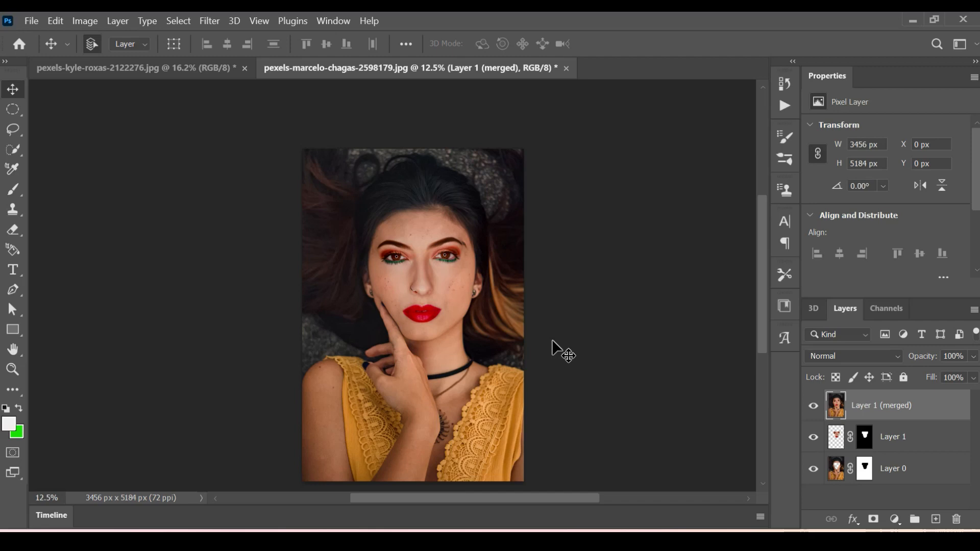
{"action": "left_click", "coordinate": [143, 66]}
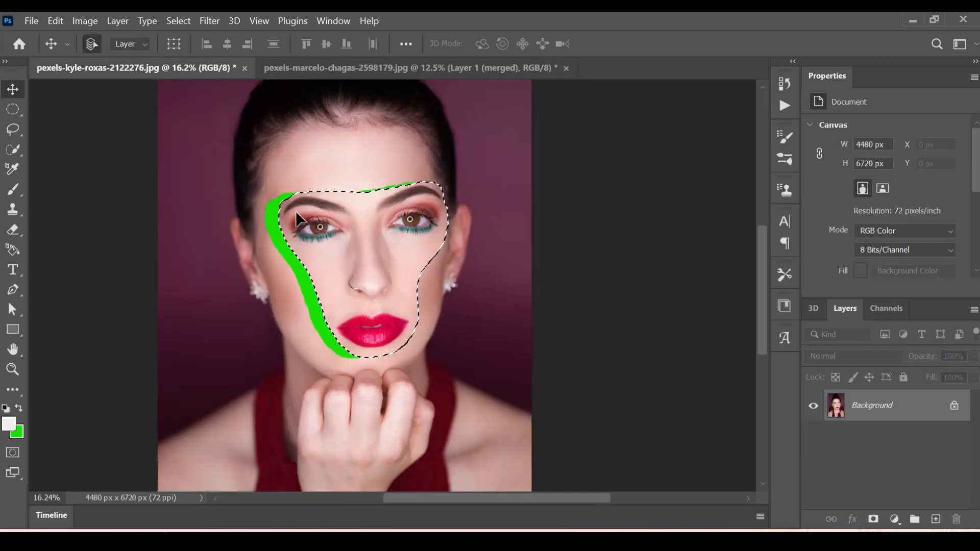
{"action": "left_click_drag", "start_coordinate": [358, 280], "coordinate": [378, 278]}
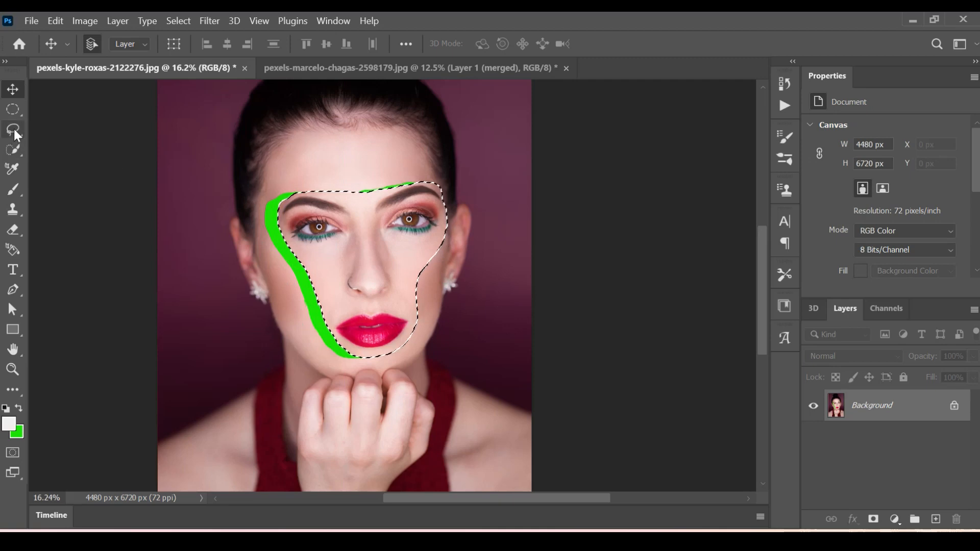
{"action": "left_click", "coordinate": [329, 72]}
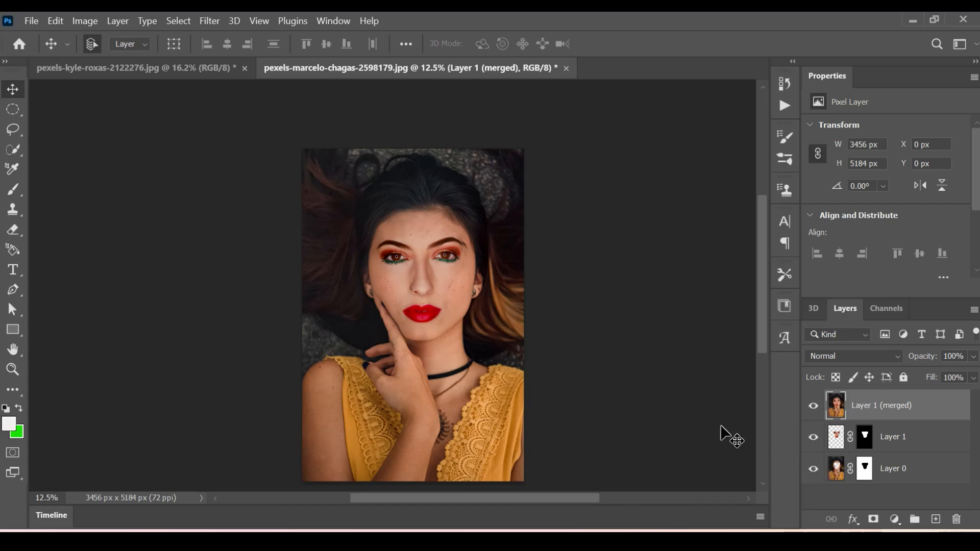
{"action": "scroll", "coordinate": [429, 452], "scroll_direction": "up", "scroll_amount": 2}
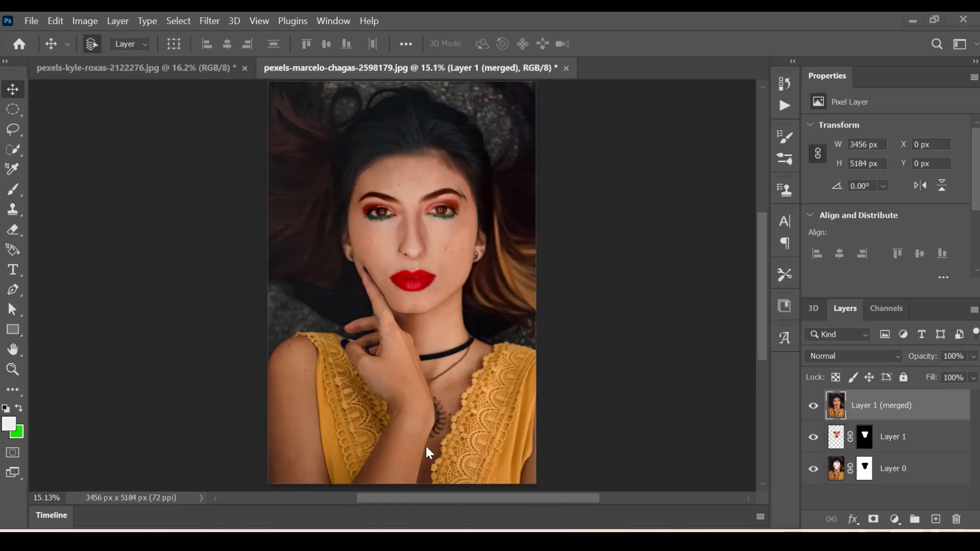